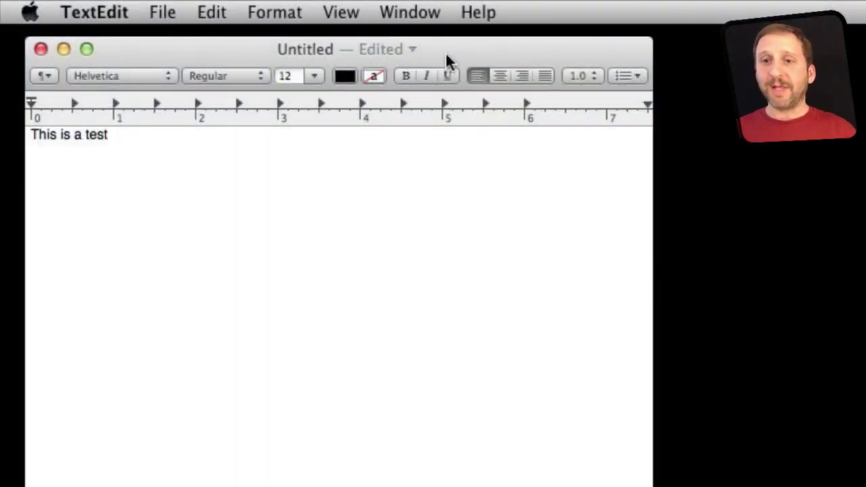
- Begin saving the test document with the My Project folder inside Documents as destination
left_click(162, 12)
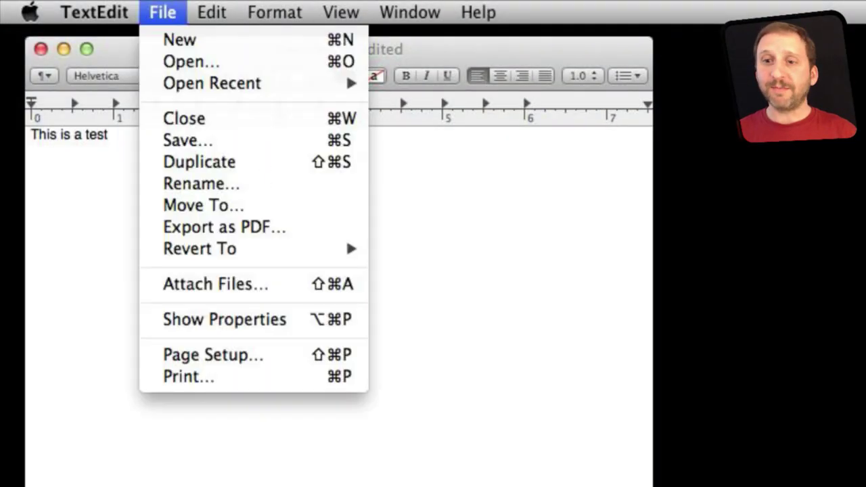
left_click(187, 140)
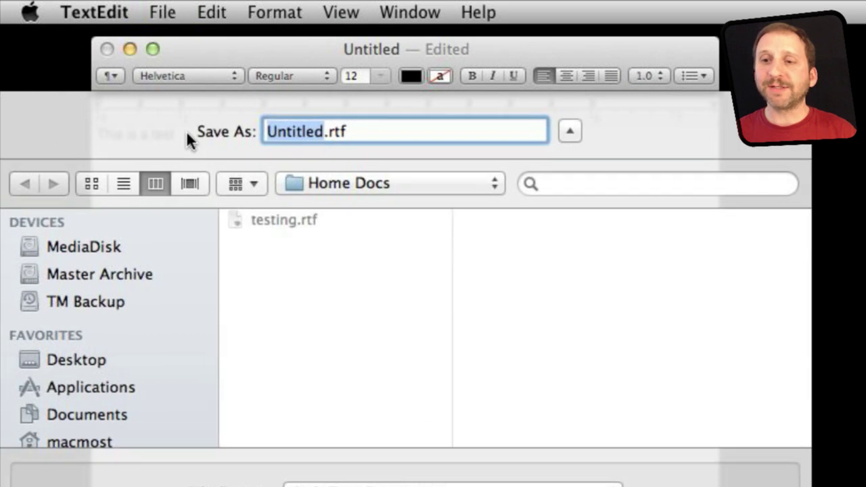
left_click(368, 179)
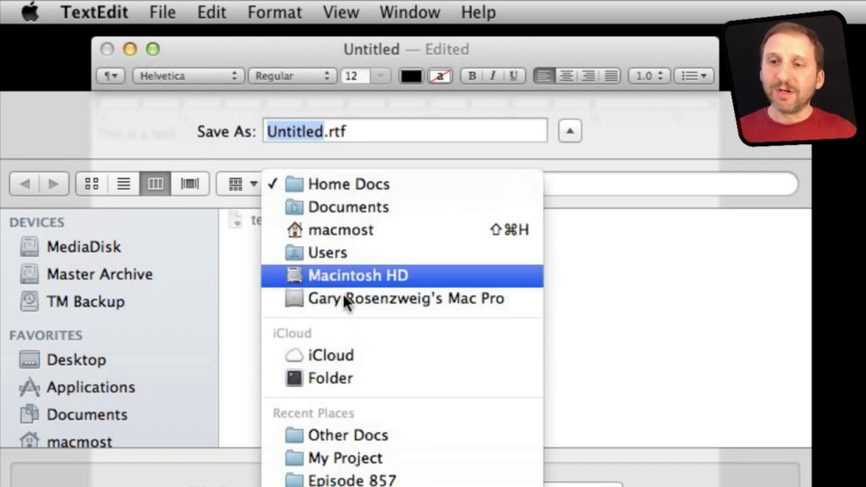
key("Escape")
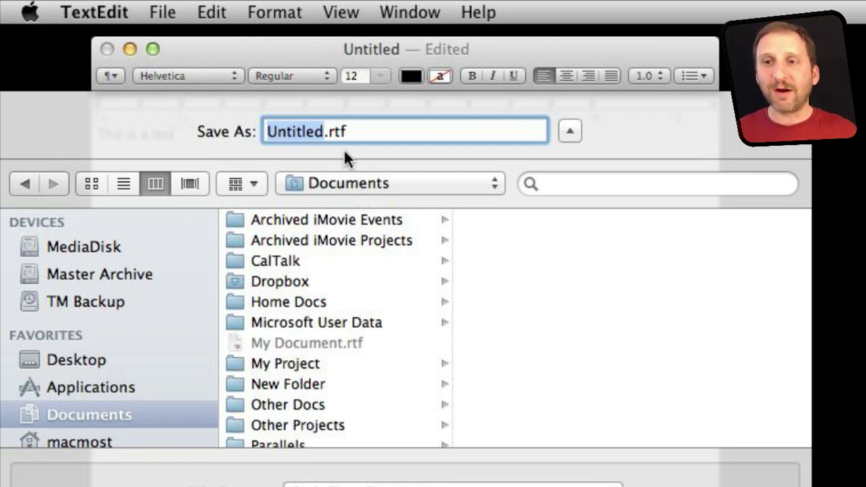
left_click(282, 363)
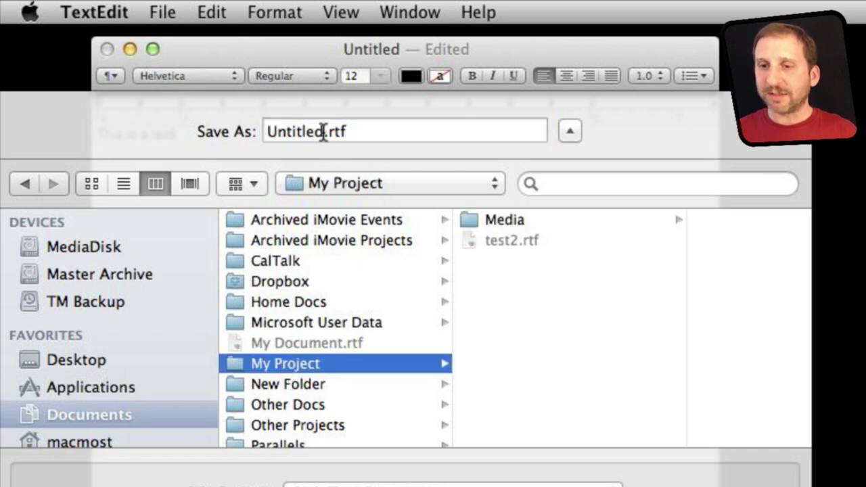
- Replace 'Untitled' with 'project' and save the document as project.rtf
double_click(300, 132)
type("project")
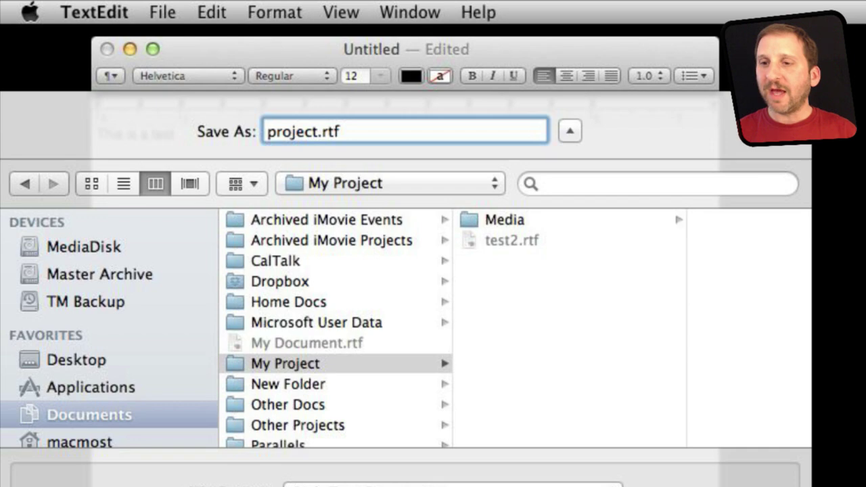
key("Return")
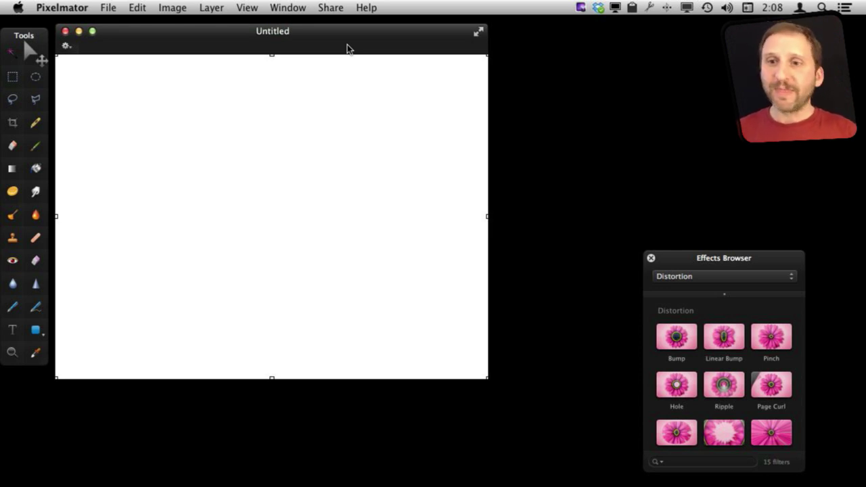
- Begin saving the blank Pixelmator image to Documents, with the folder browser expanded
left_click(112, 7)
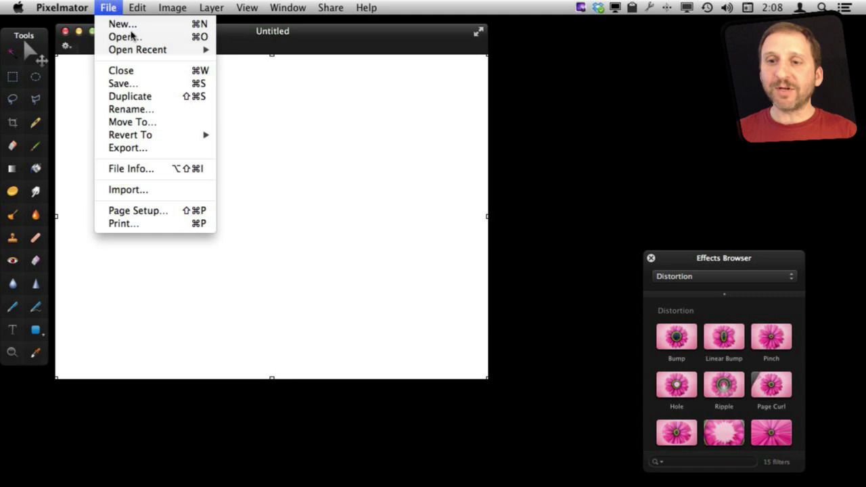
left_click(151, 83)
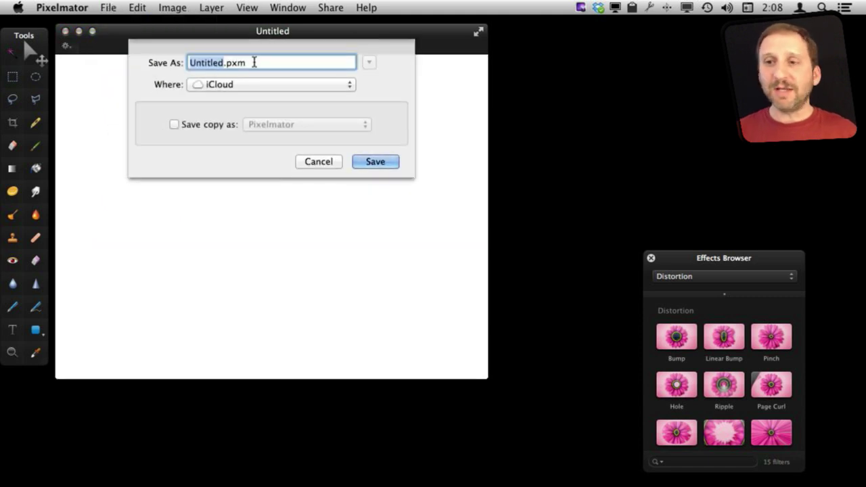
left_click(254, 86)
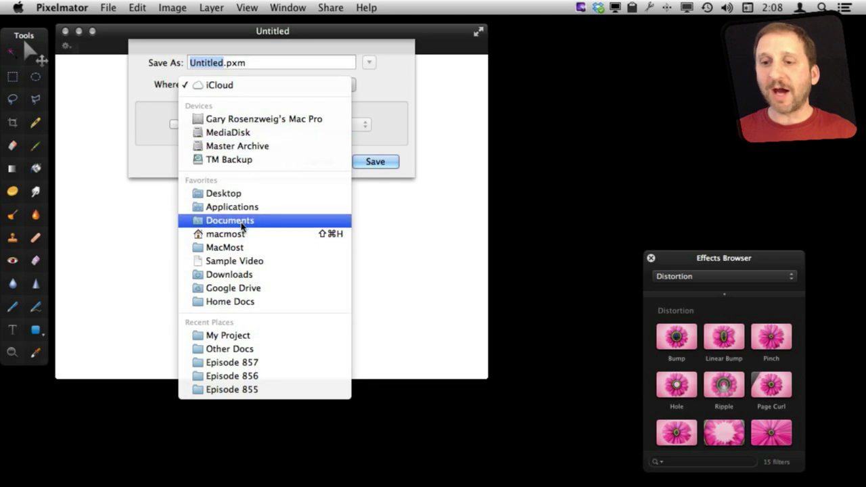
left_click(240, 220)
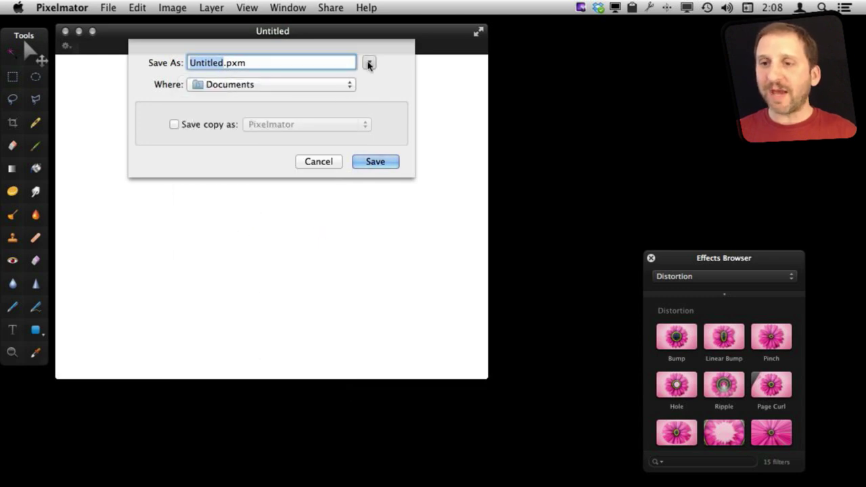
left_click(369, 63)
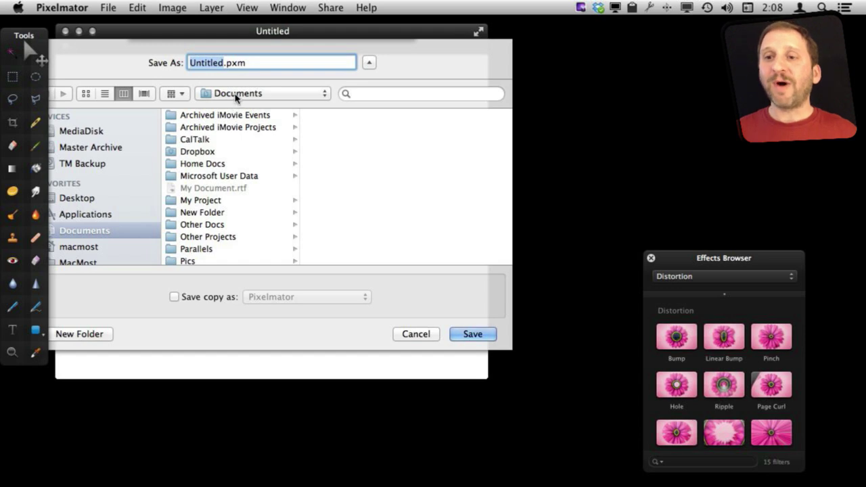
- Choose My Project under Recent Places and save the image as Untitled.pxm
left_click(234, 94)
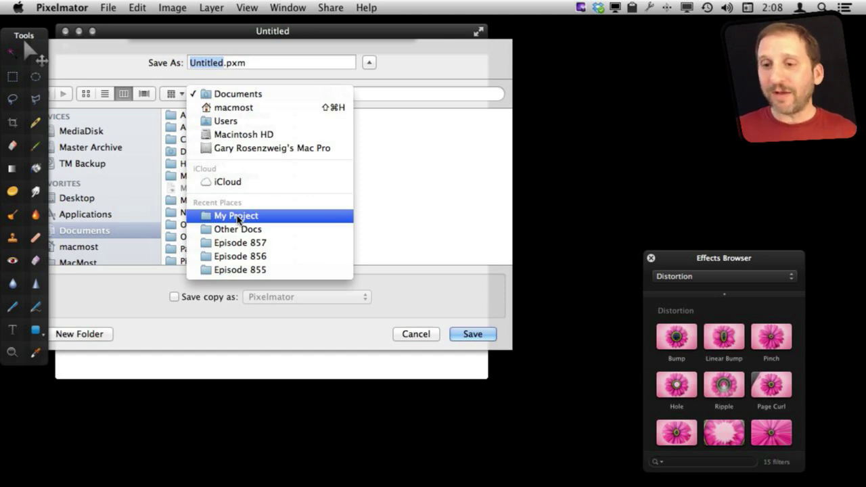
left_click(229, 218)
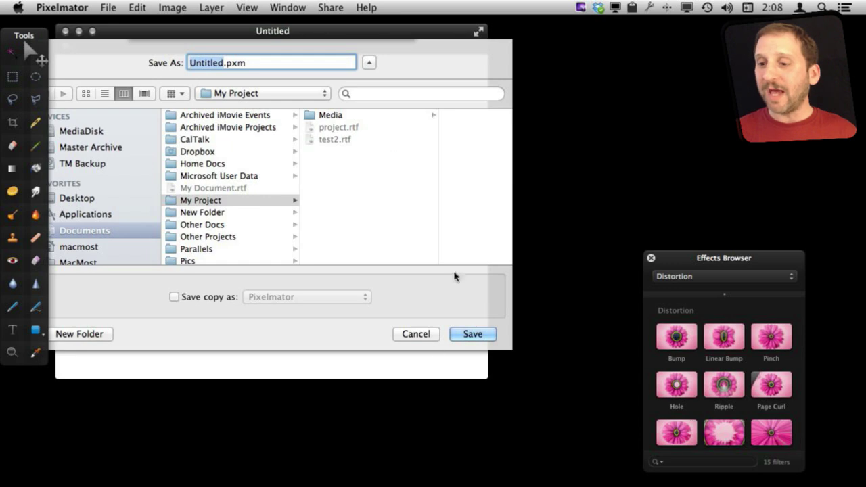
left_click(474, 334)
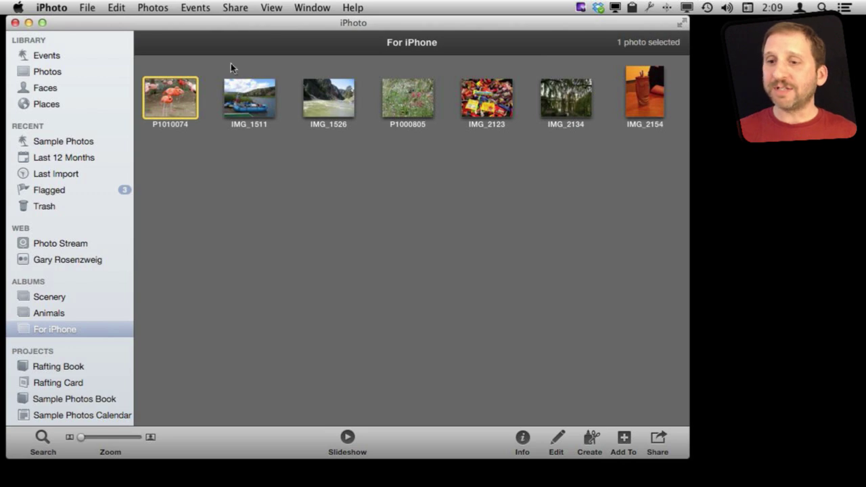
- Export the IMG_1511 photo as a full-size JPEG, advancing to the save step
left_click(253, 84)
left_click(91, 10)
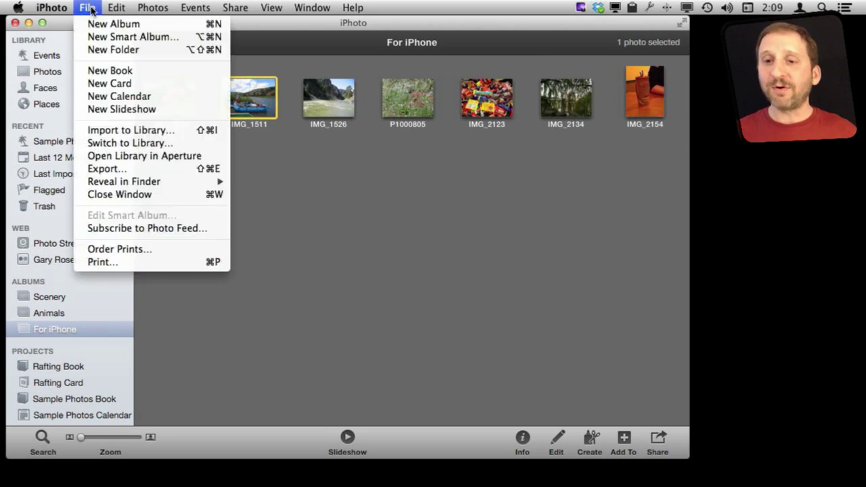
left_click(135, 172)
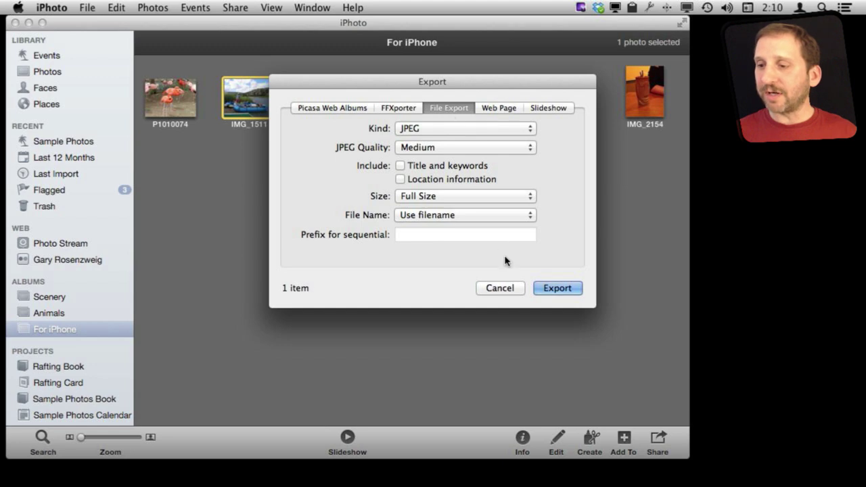
left_click(553, 288)
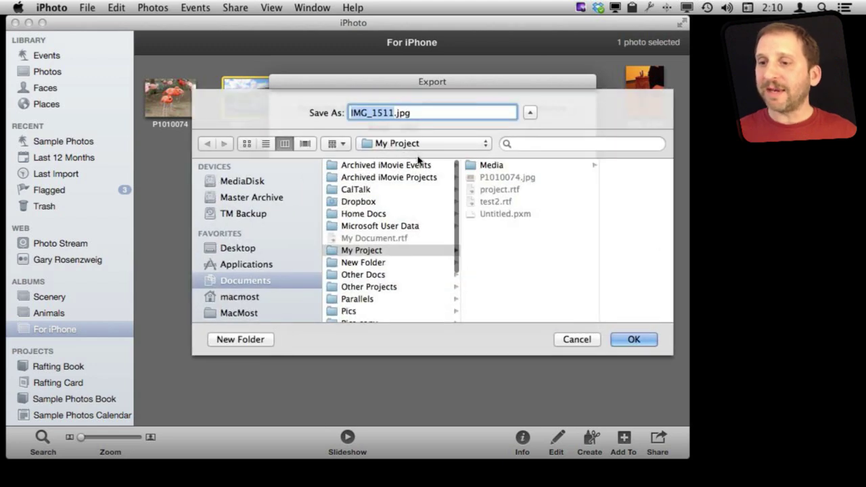
- Open the export destination popup listing parent folders and recent places
left_click(416, 143)
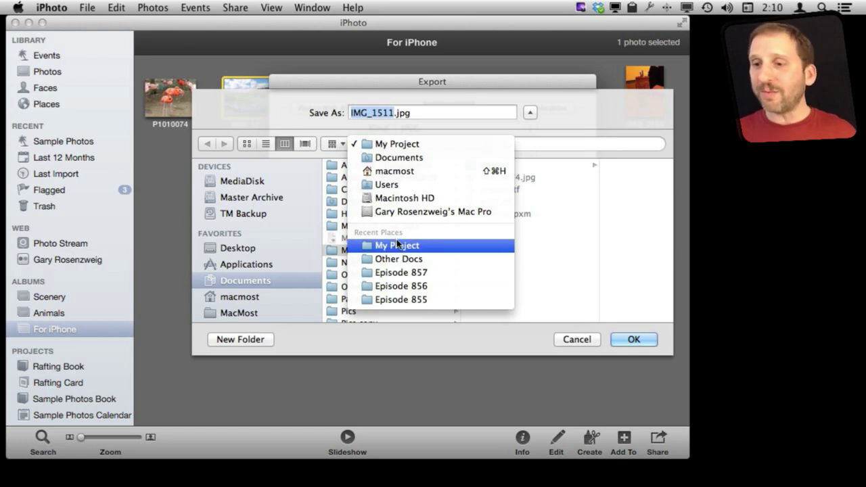
- Pick My Project under Recent Places as the photo's export destination
left_click(322, 150)
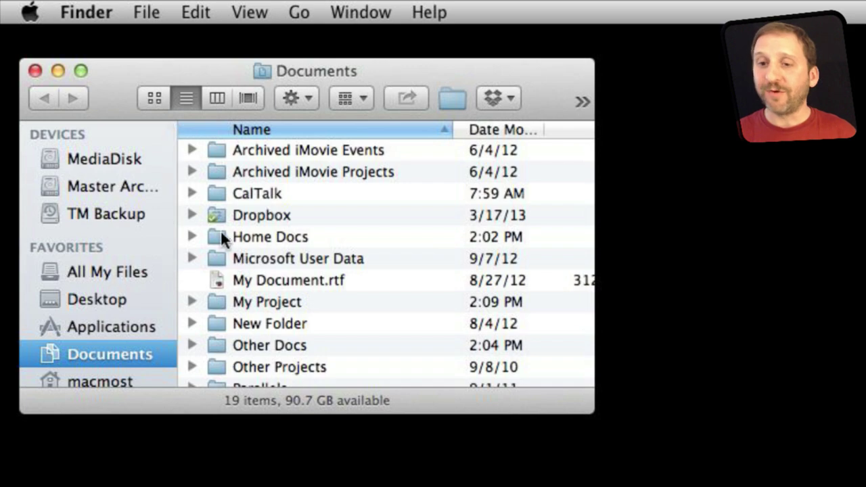
- Drag Home Docs from the Documents list into the Finder sidebar Favorites
left_click_drag(216, 231, 108, 298)
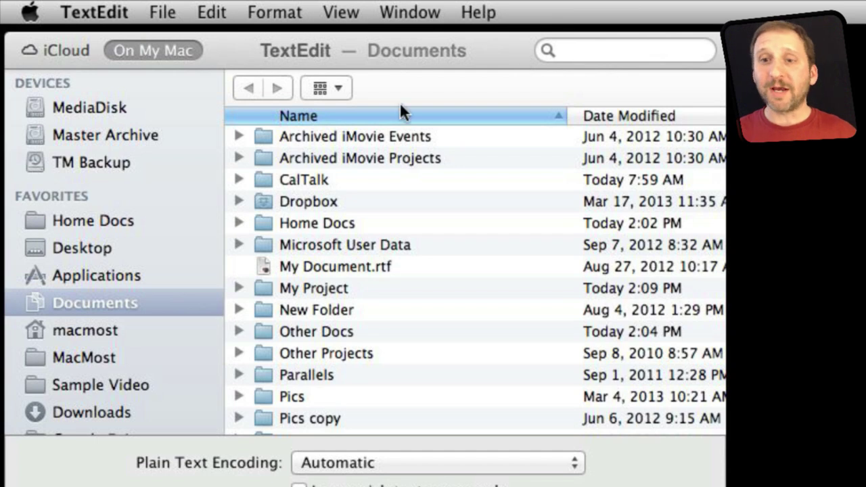
mouse_move(54, 196)
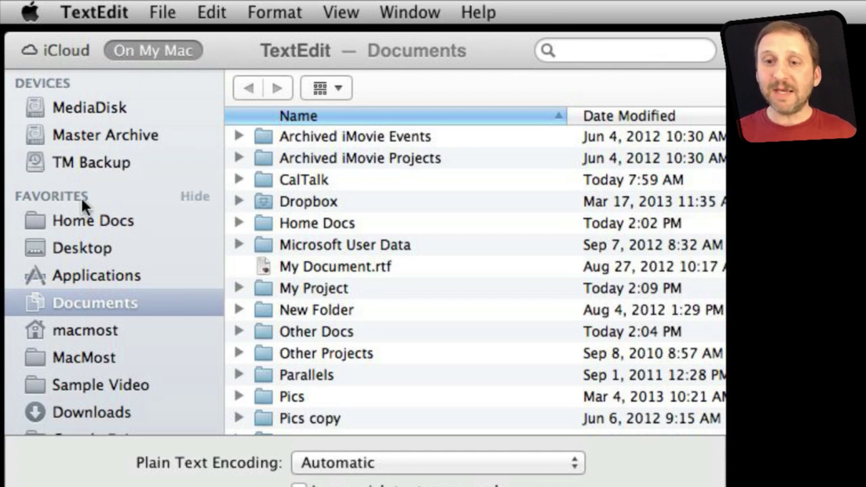
- Select the Home Docs favorite in TextEdit's Open dialog to reveal testing.rtf
left_click(68, 223)
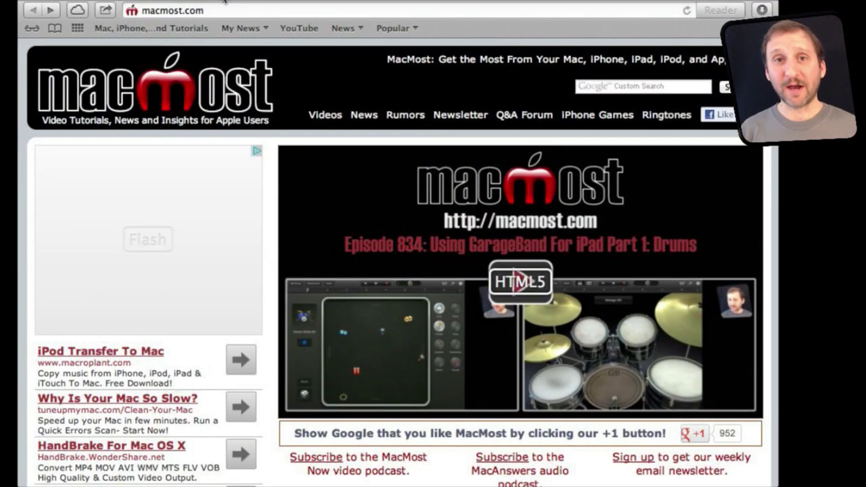
- Open the '18 Google Search Tricks' episode from macmost.com and scroll to its video
scroll(375, 276, "down", 5)
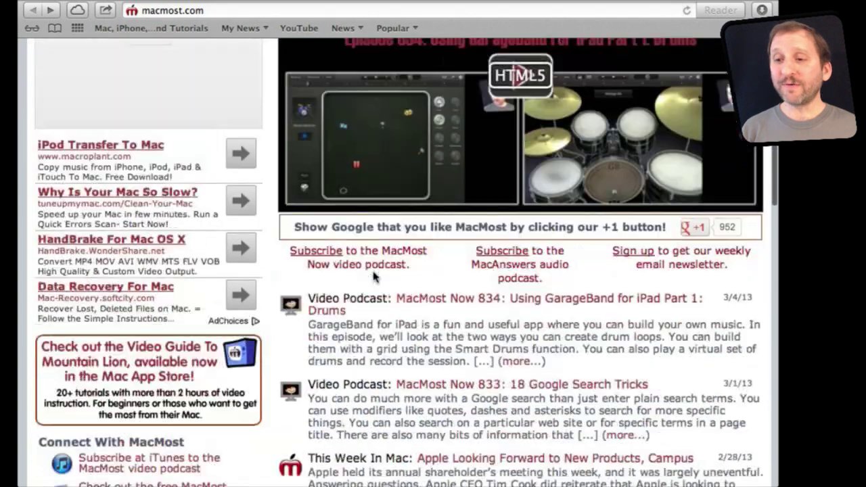
scroll(376, 276, "down", 5)
left_click(438, 189)
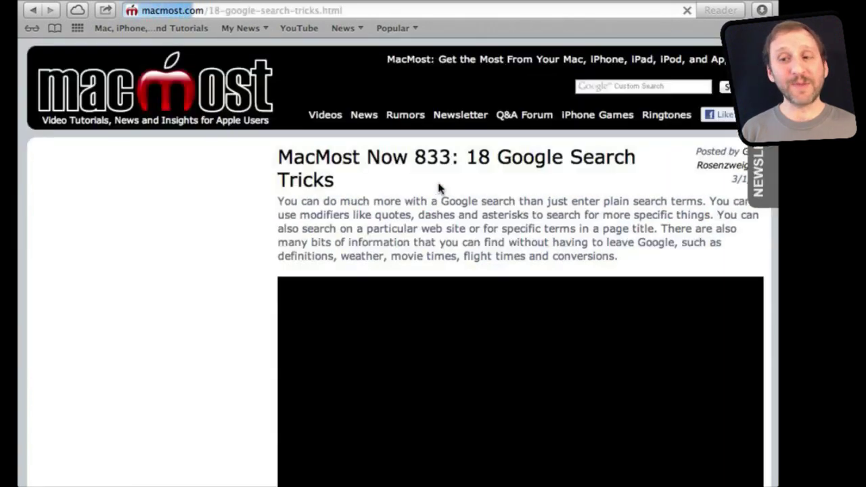
scroll(440, 197, "down", 1)
scroll(436, 257, "down", 5)
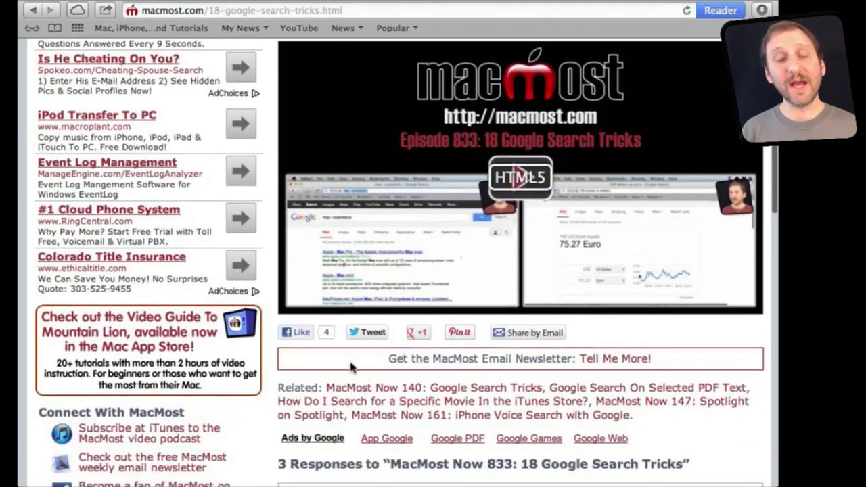